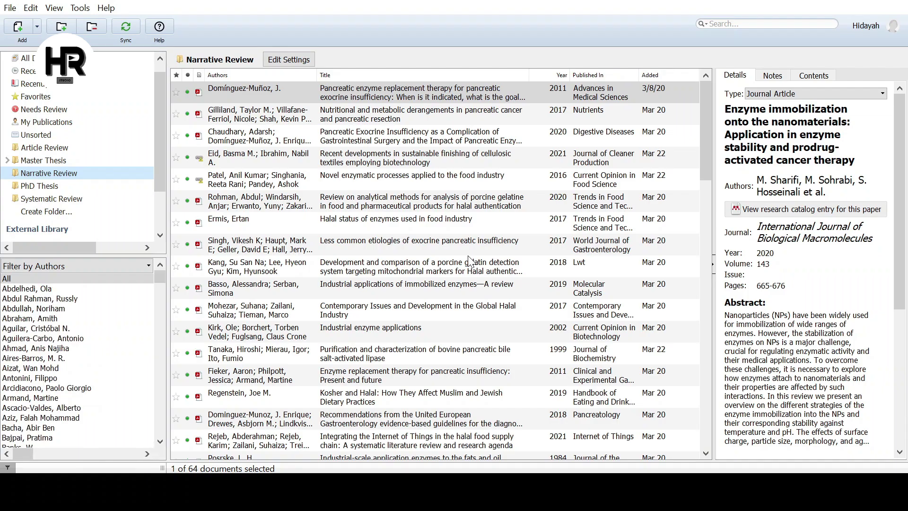
# Create a new library folder named "Mendeley Basic Class".
pyautogui.click(67, 59)
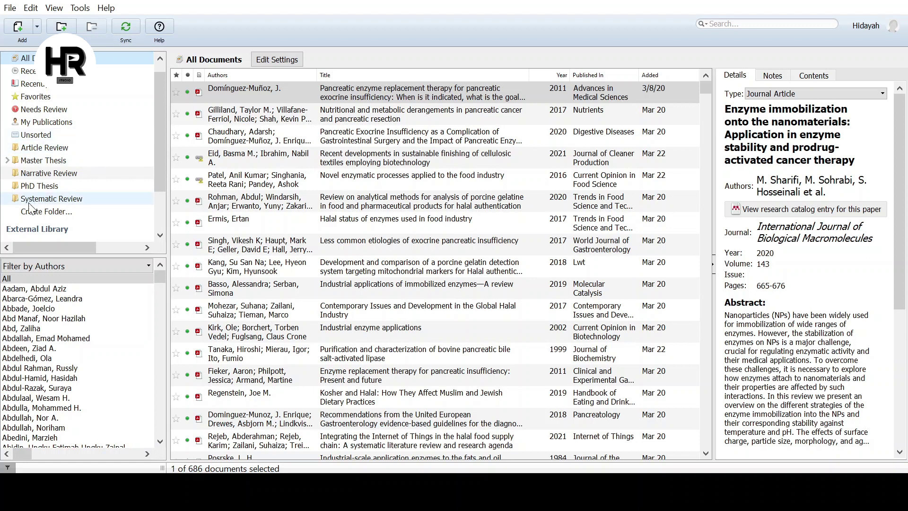
pyautogui.click(66, 213)
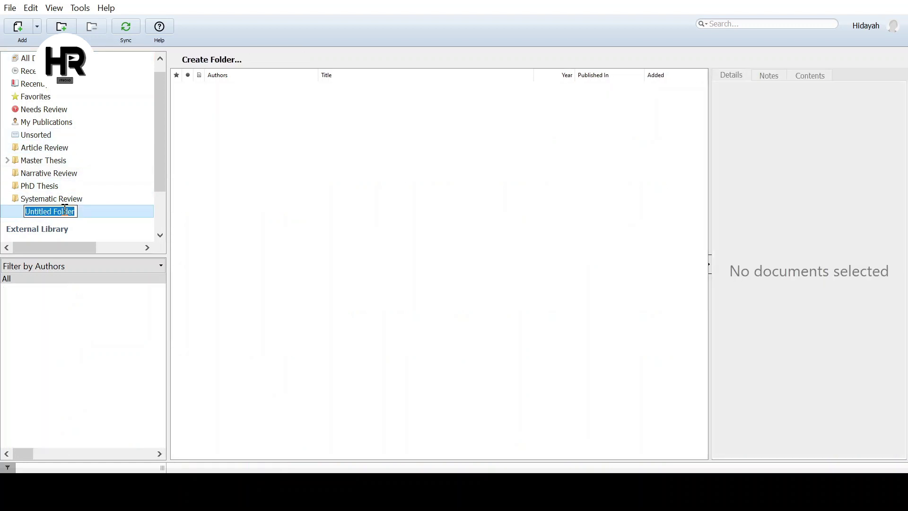
pyautogui.press('BackSpace')
pyautogui.write('Met')
pyautogui.press('BackSpace')
pyautogui.press('BackSpace')
pyautogui.write('end')
pyautogui.press('BackSpace')
pyautogui.press('BackSpace')
pyautogui.write('ndeley Basic Class')
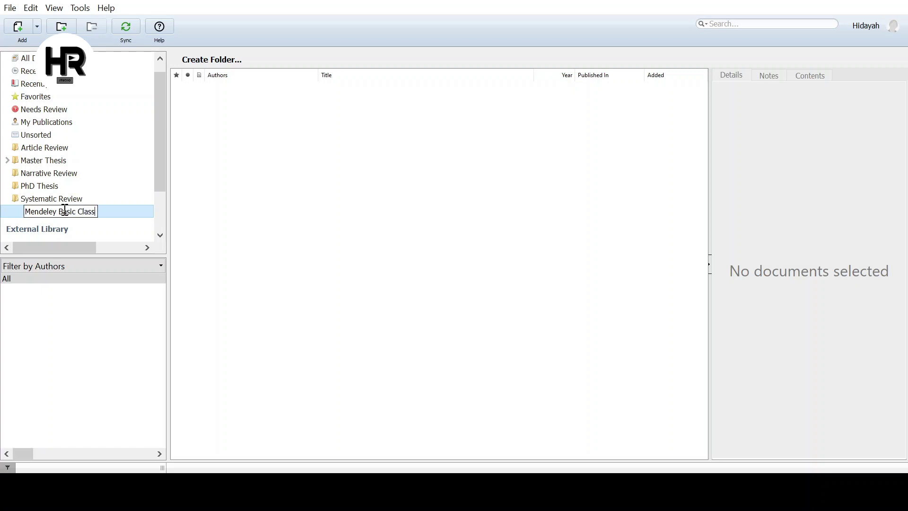
pyautogui.press('Return')
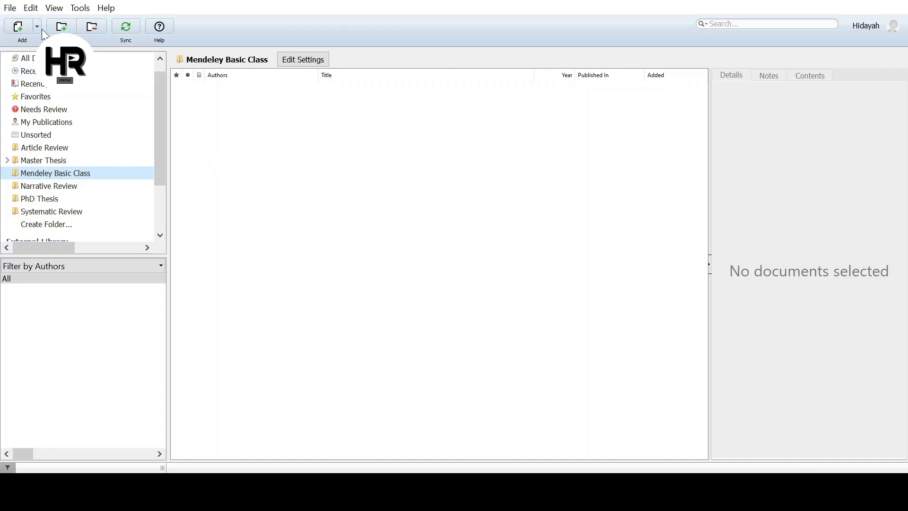
# Add the enzyme immobilization onto nanomaterials paper to the Mendeley Basic Class folder and open its PDF.
pyautogui.click(20, 27)
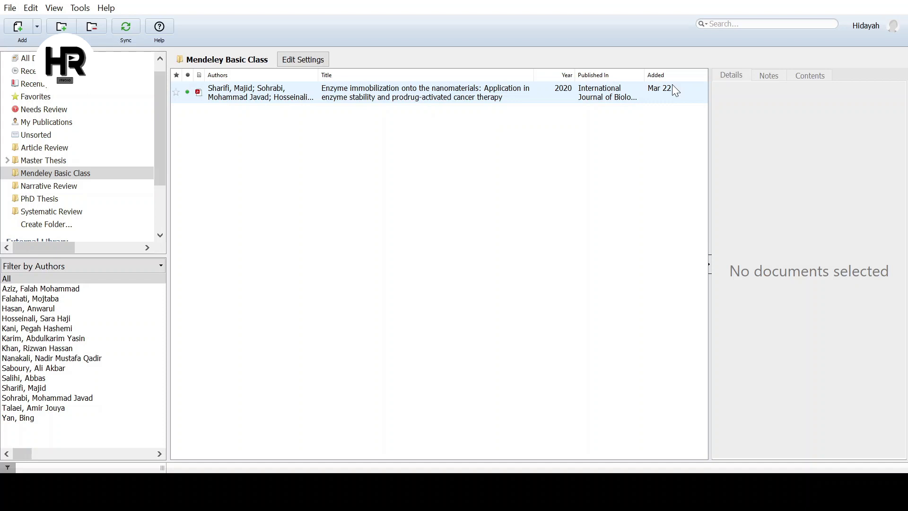
pyautogui.doubleClick(431, 98)
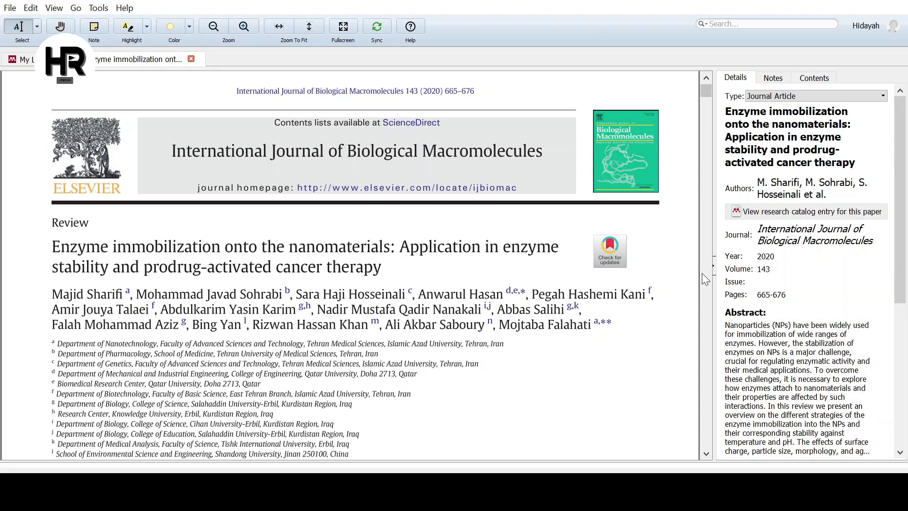
# Hide the document details beside the open article and show them again, twice.
pyautogui.click(714, 273)
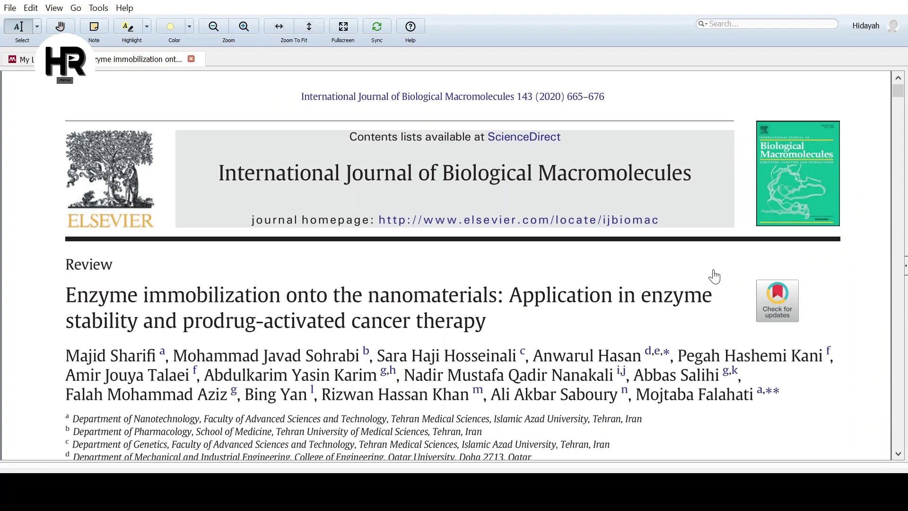
pyautogui.click(905, 265)
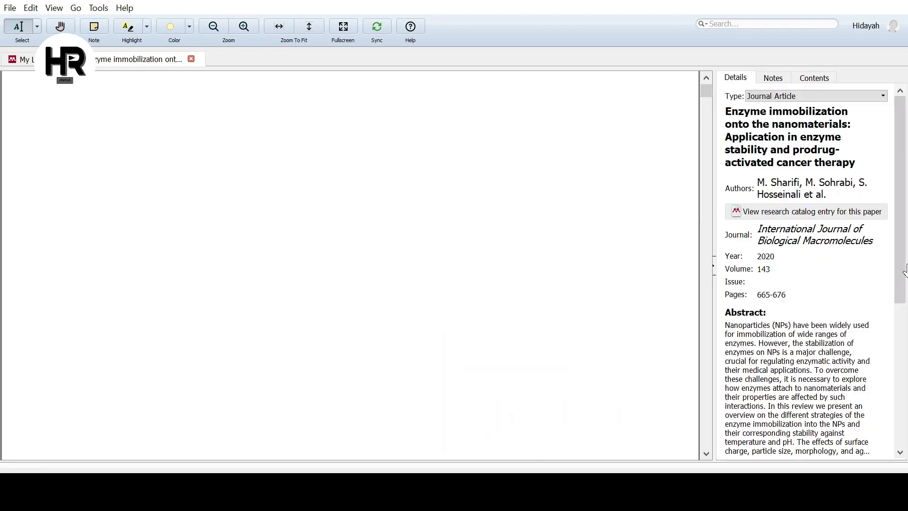
pyautogui.click(715, 267)
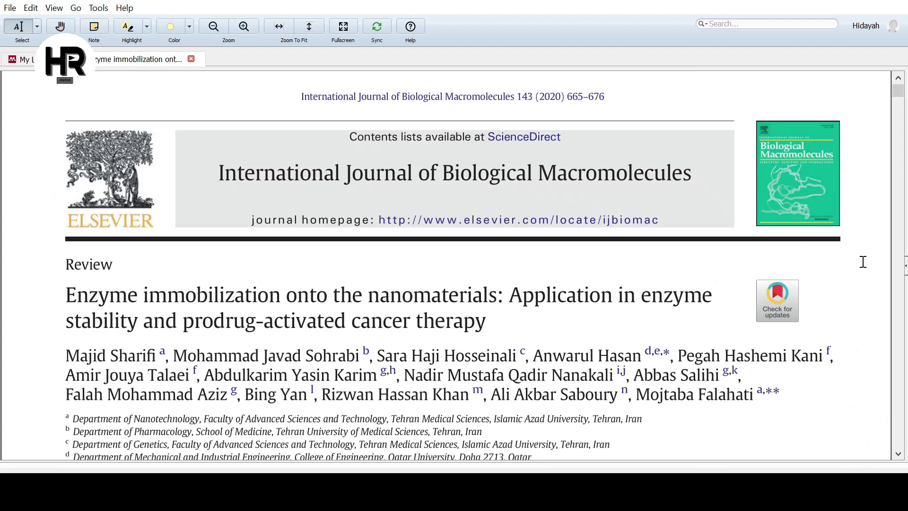
pyautogui.click(904, 267)
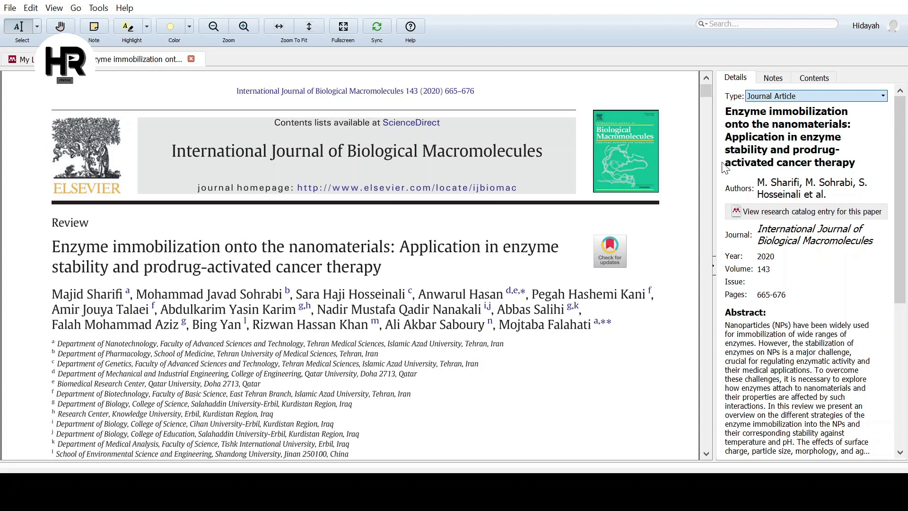
# Examine the article's details record, from the title and full author list to the keywords, catalog IDs and attached file.
pyautogui.click(740, 123)
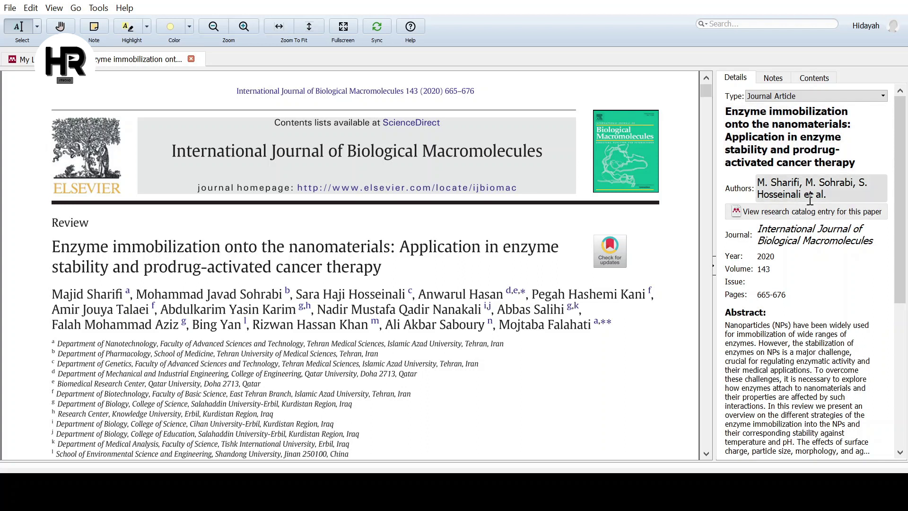
pyautogui.click(871, 192)
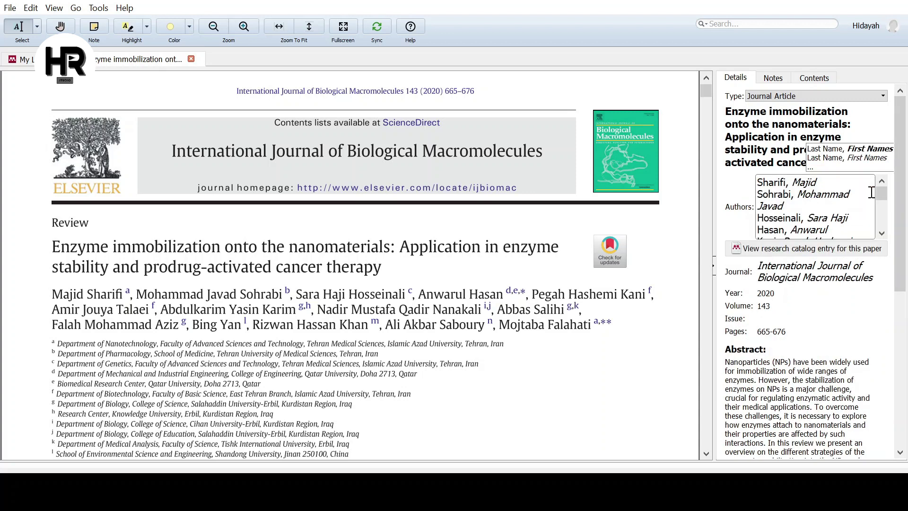
pyautogui.moveTo(881, 195)
pyautogui.mouseDown()
pyautogui.moveTo(882, 230)
pyautogui.moveTo(881, 177)
pyautogui.mouseUp()
pyautogui.click(749, 223)
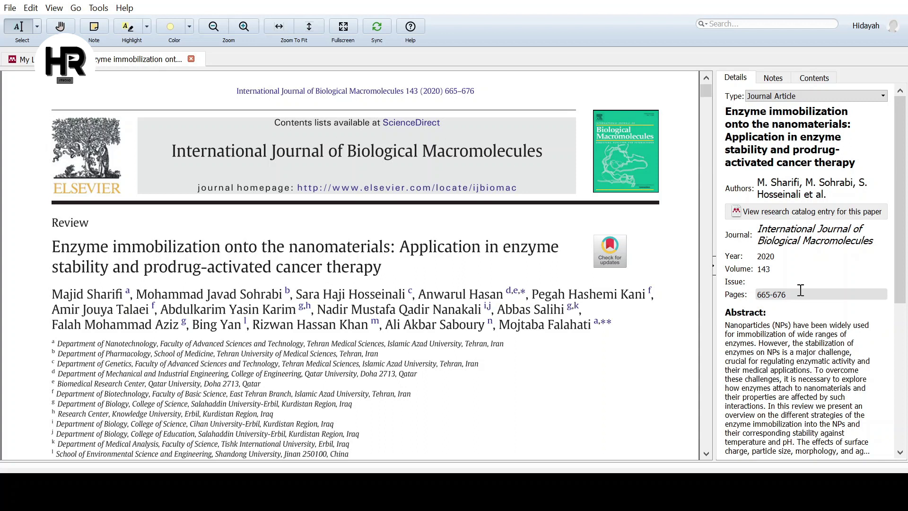
pyautogui.moveTo(898, 239); pyautogui.dragTo(903, 364)
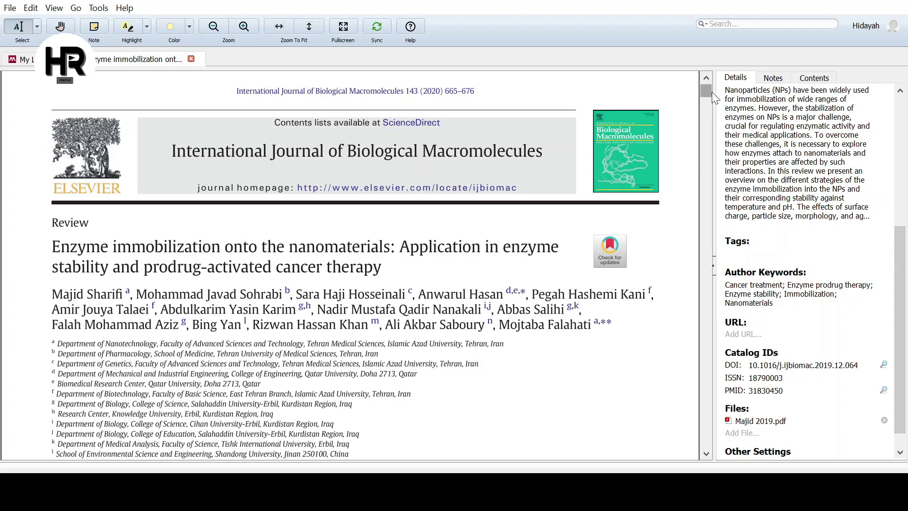
# Highlight the first two sentences of the abstract, from "Nanoparticles (NPs)" to "medical applications", and copy the highlighted text.
pyautogui.moveTo(707, 92)
pyautogui.mouseDown()
pyautogui.moveTo(707, 179)
pyautogui.moveTo(705, 90)
pyautogui.moveTo(707, 109)
pyautogui.moveTo(708, 99)
pyautogui.mouseUp()
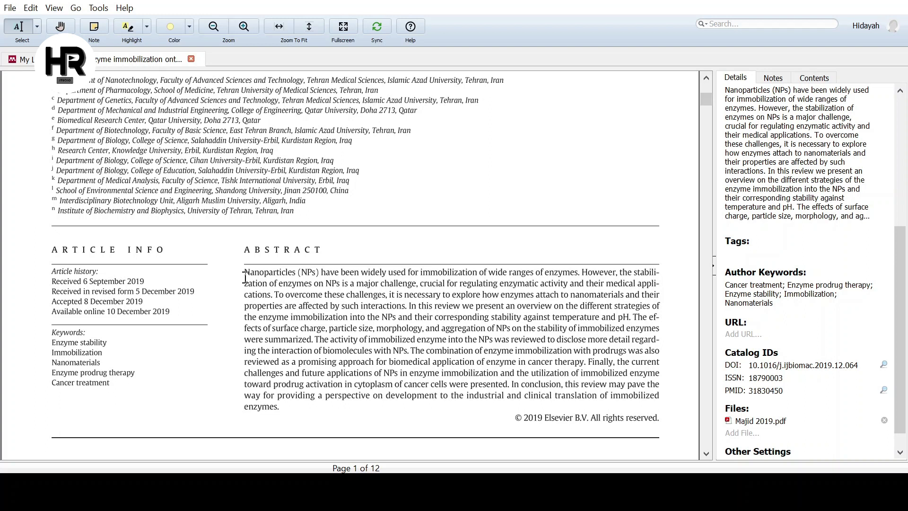
pyautogui.moveTo(245, 277); pyautogui.dragTo(274, 294)
pyautogui.click(265, 285)
pyautogui.click(247, 274)
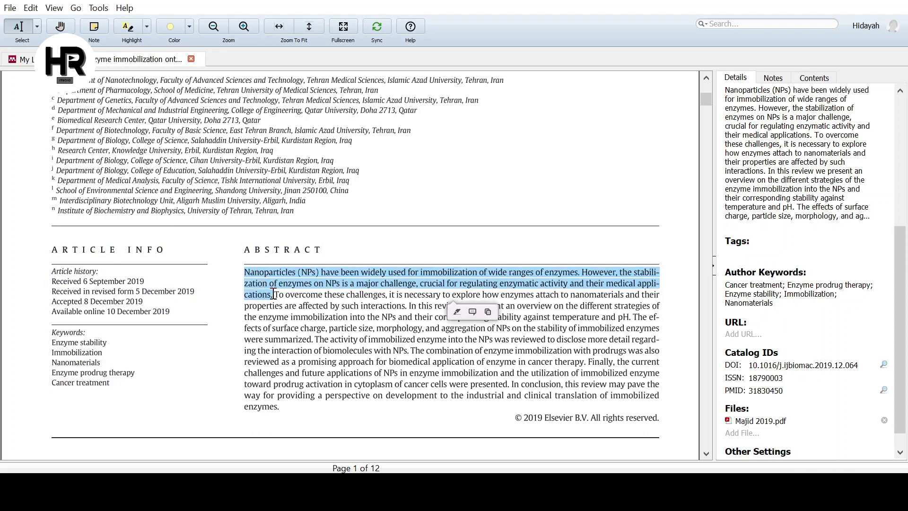
pyautogui.click(456, 311)
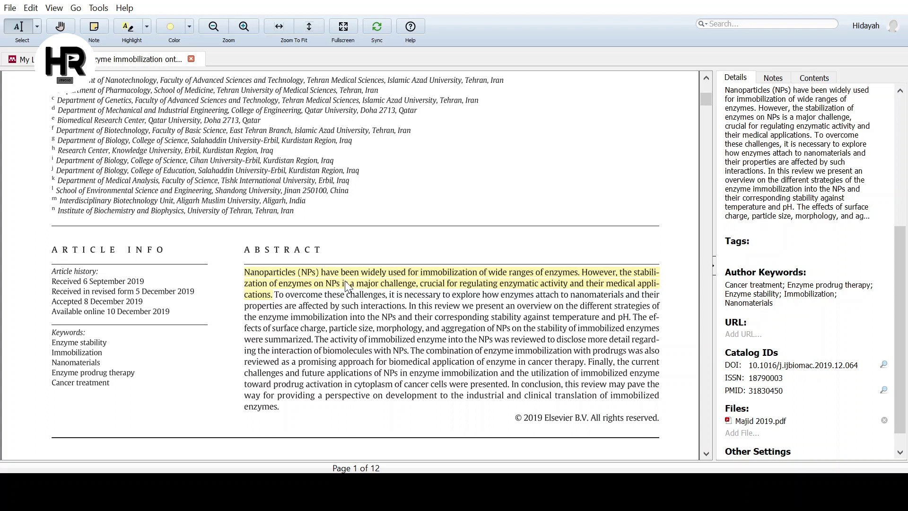
pyautogui.click(271, 289)
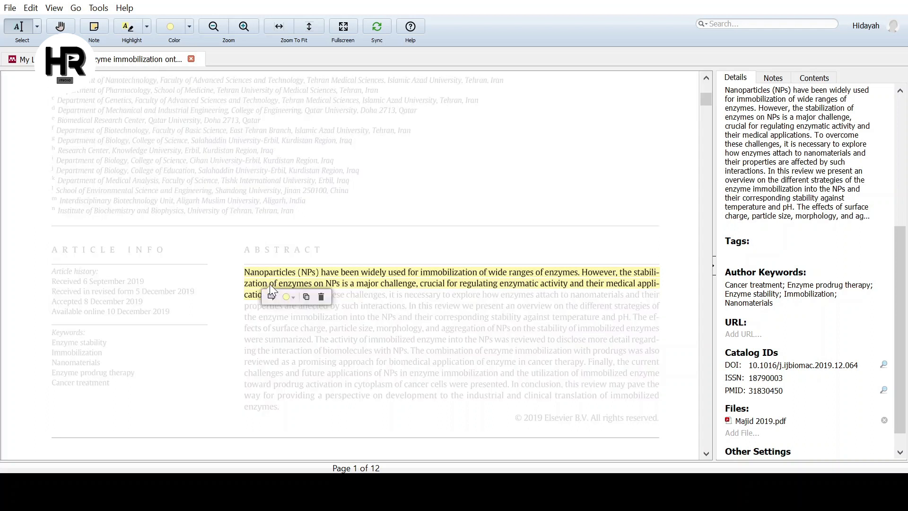
pyautogui.click(308, 296)
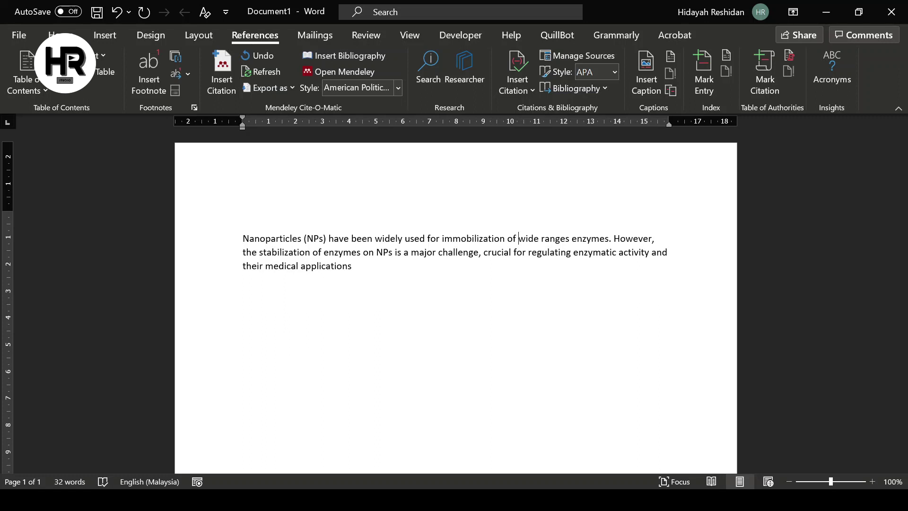
# In Word, insert a Mendeley citation for the enzyme immobilization article at the end of the nanoparticles paragraph.
pyautogui.click(387, 269)
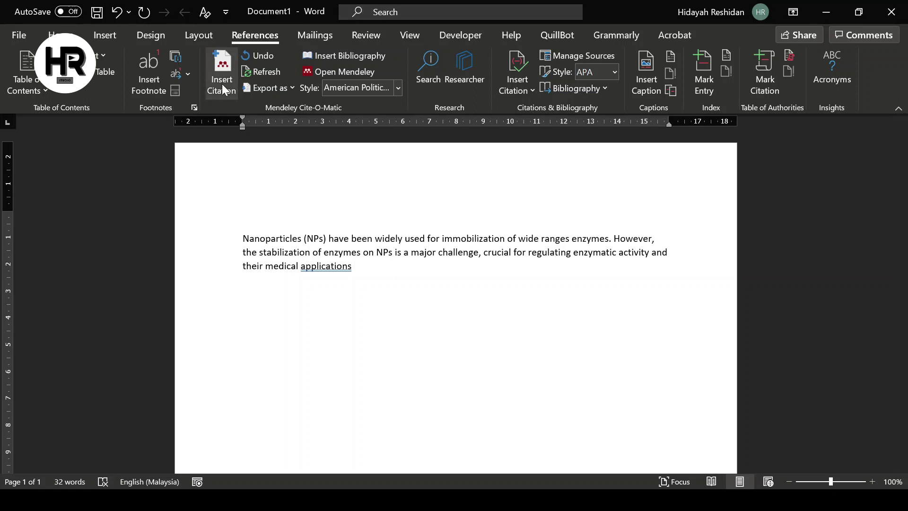
pyautogui.click(230, 66)
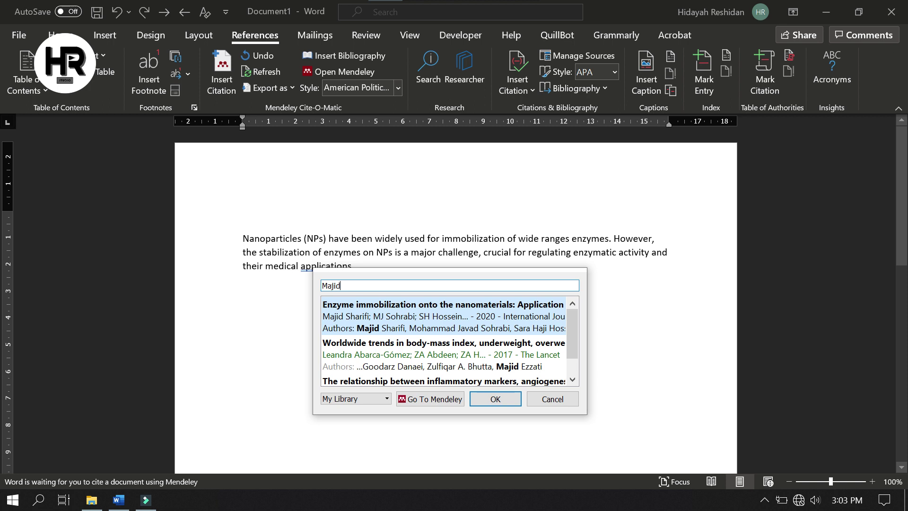
pyautogui.press('Return')
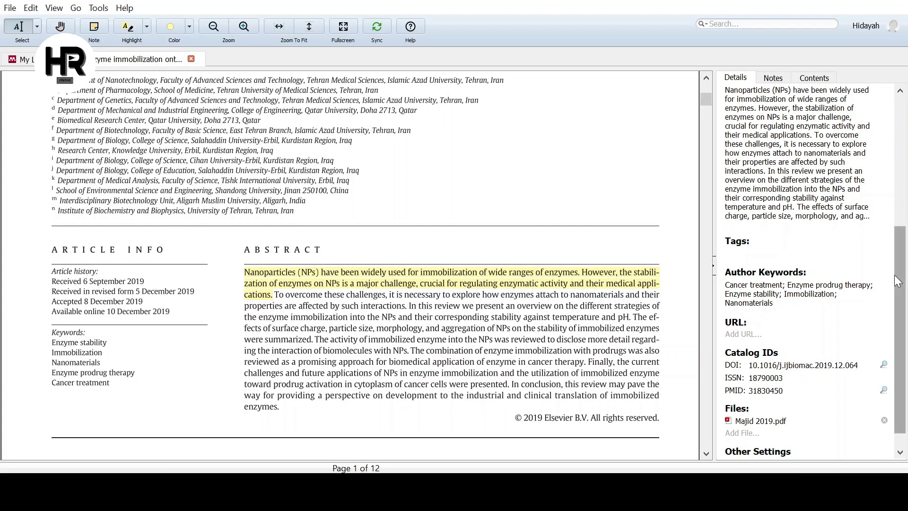
# Switch back to Mendeley and review the cited article's authors, year and first page.
pyautogui.moveTo(897, 280); pyautogui.dragTo(891, 168)
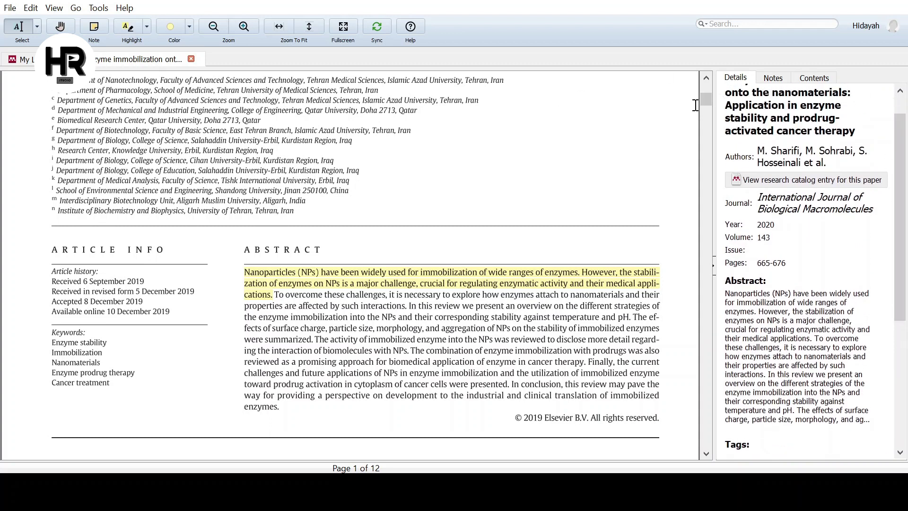
pyautogui.moveTo(702, 103); pyautogui.dragTo(703, 95)
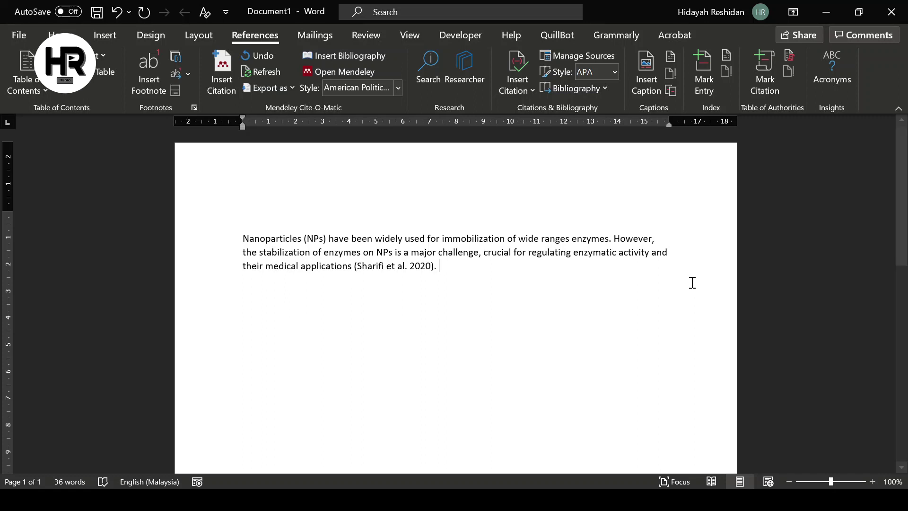
# In Word, insert a Mendeley bibliography two lines below the cited paragraph.
pyautogui.press('Return')
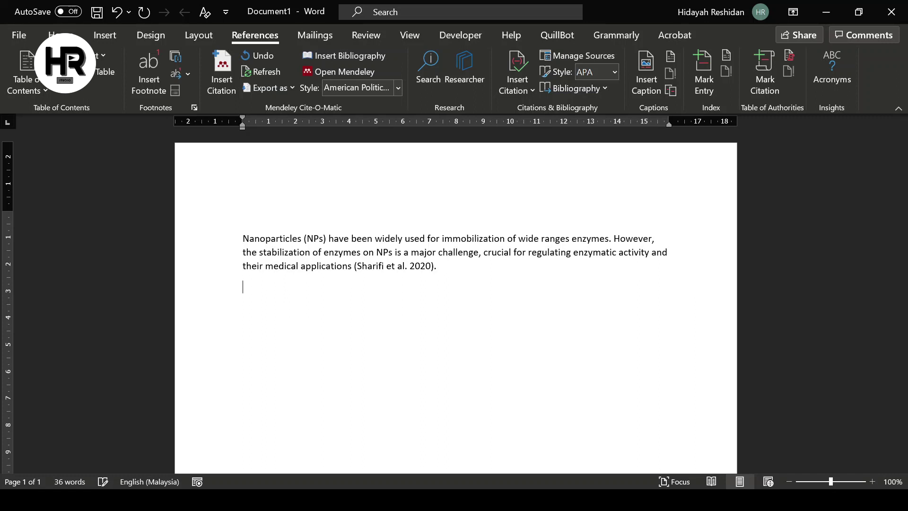
pyautogui.press('Return')
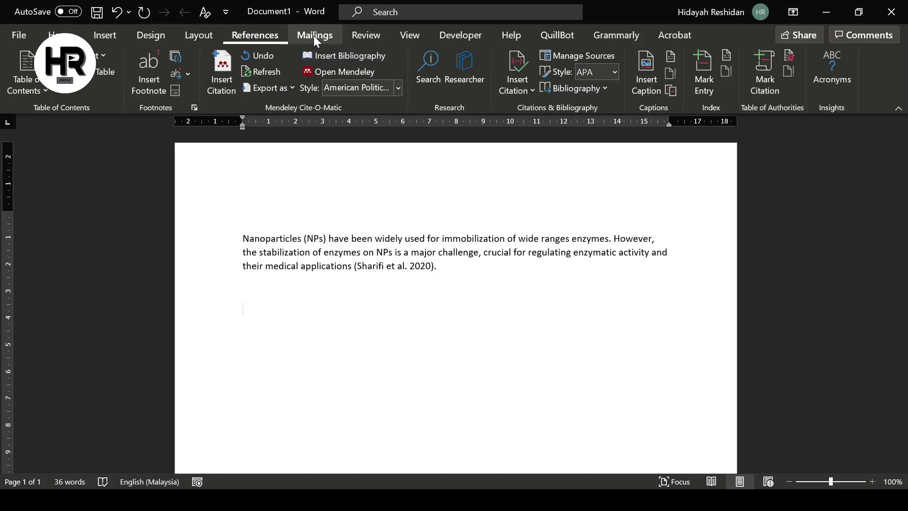
pyautogui.click(359, 55)
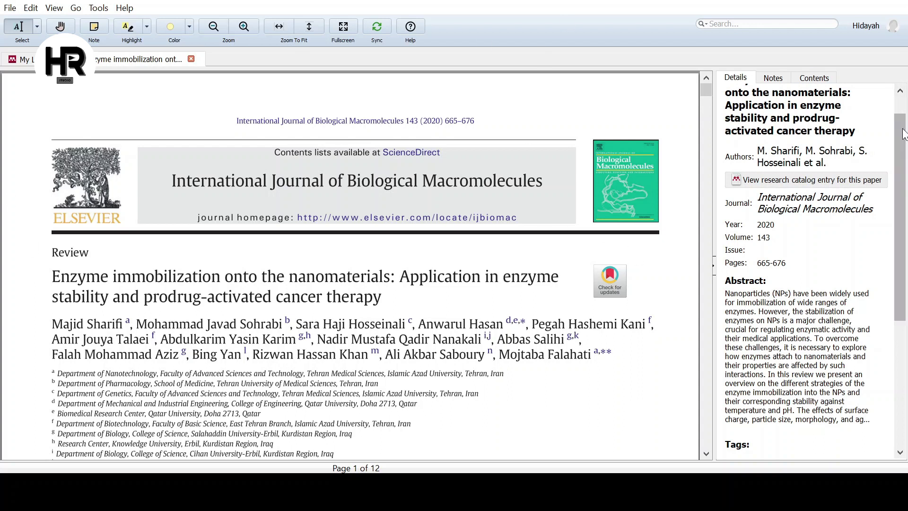
# Switch back to Mendeley and check the article's bibliographic details from document type to page range.
pyautogui.moveTo(904, 137); pyautogui.dragTo(903, 115)
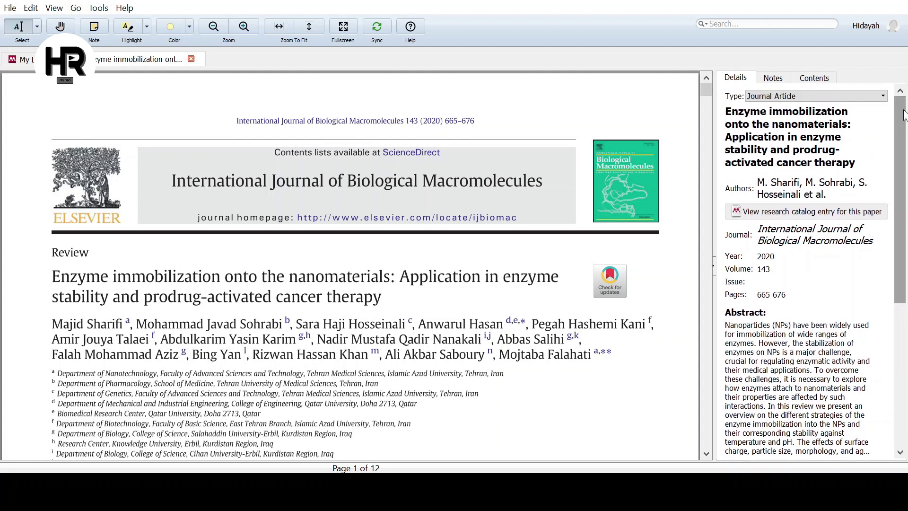